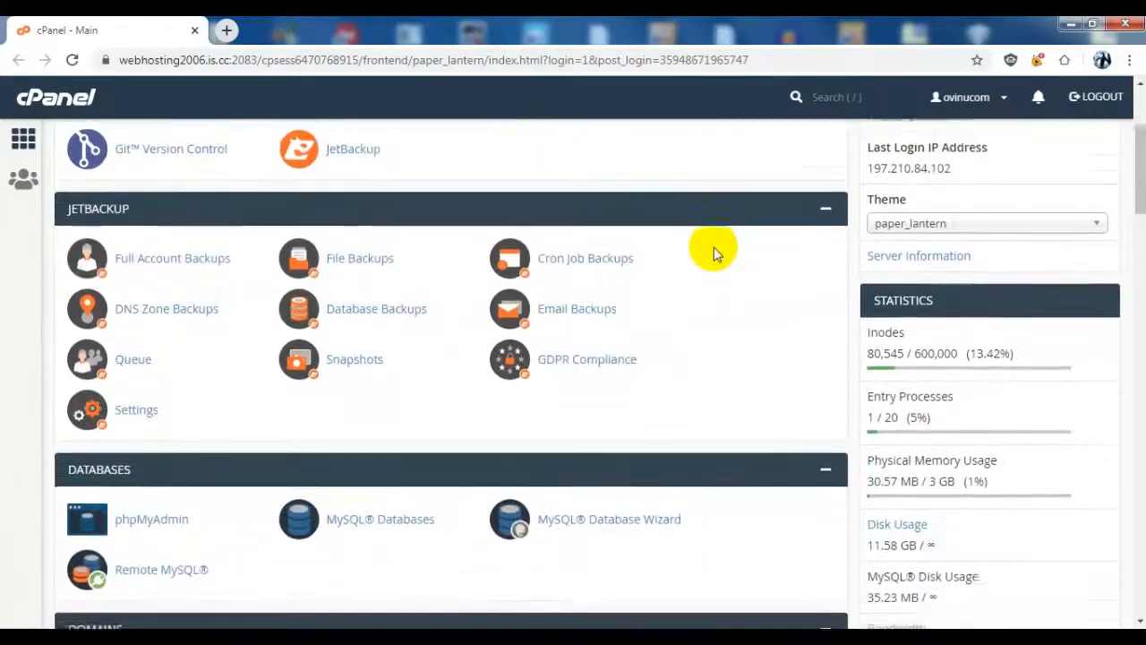
Step: Open the SSL site management page from the SSL/TLS section under Security
scroll(655, 326, "down", 6)
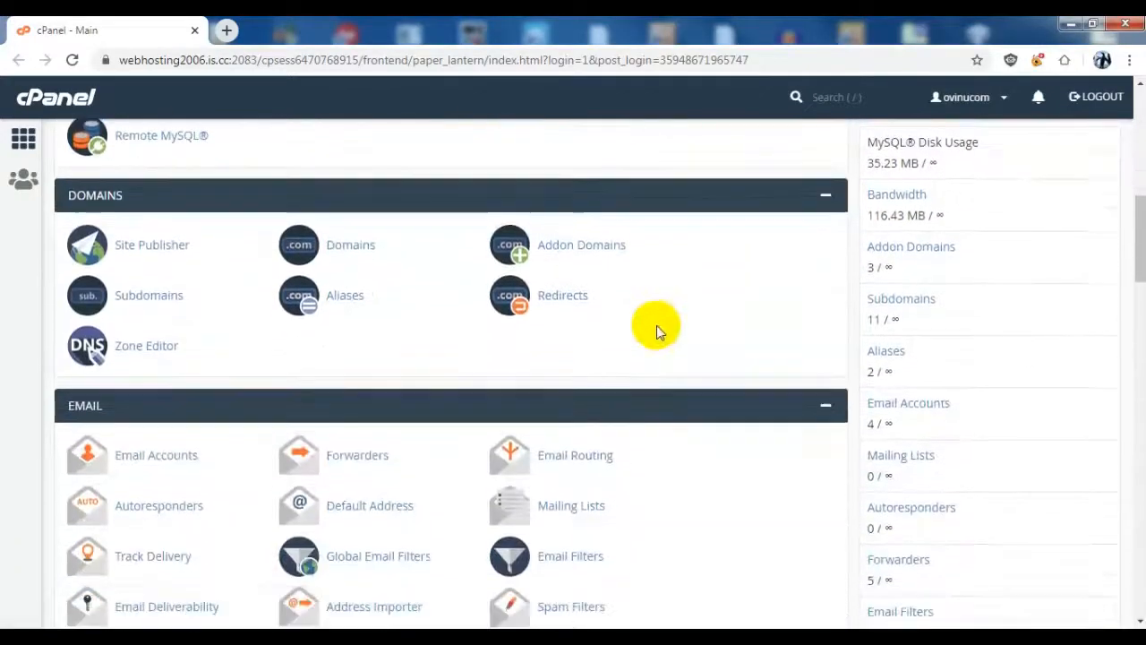
scroll(663, 329, "down", 5)
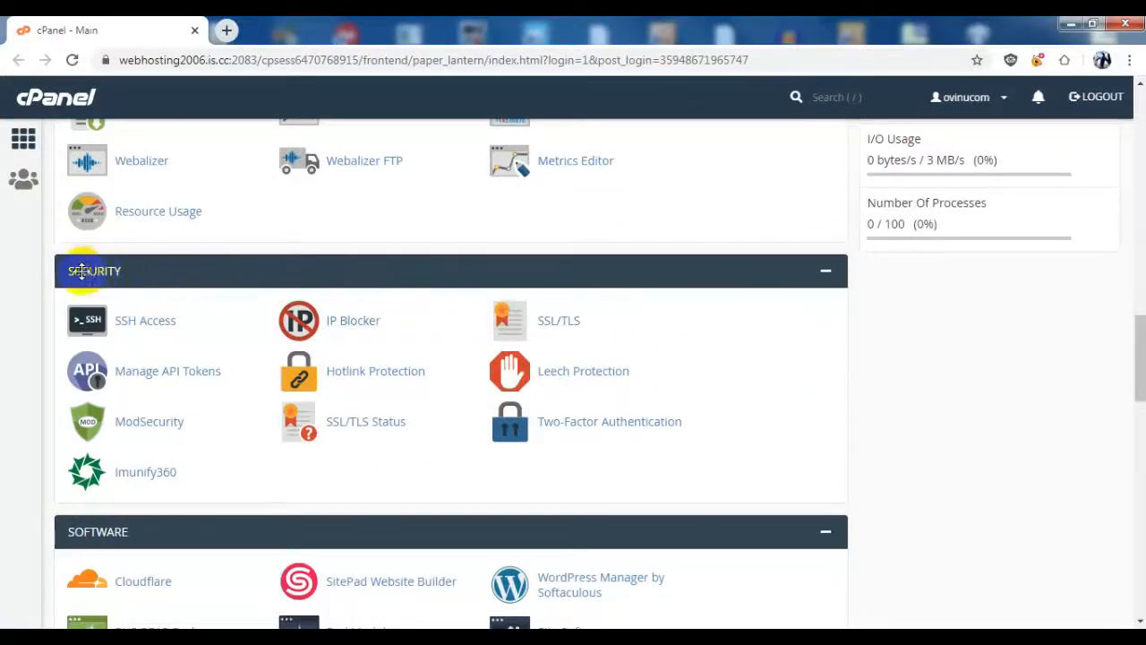
left_click(564, 324)
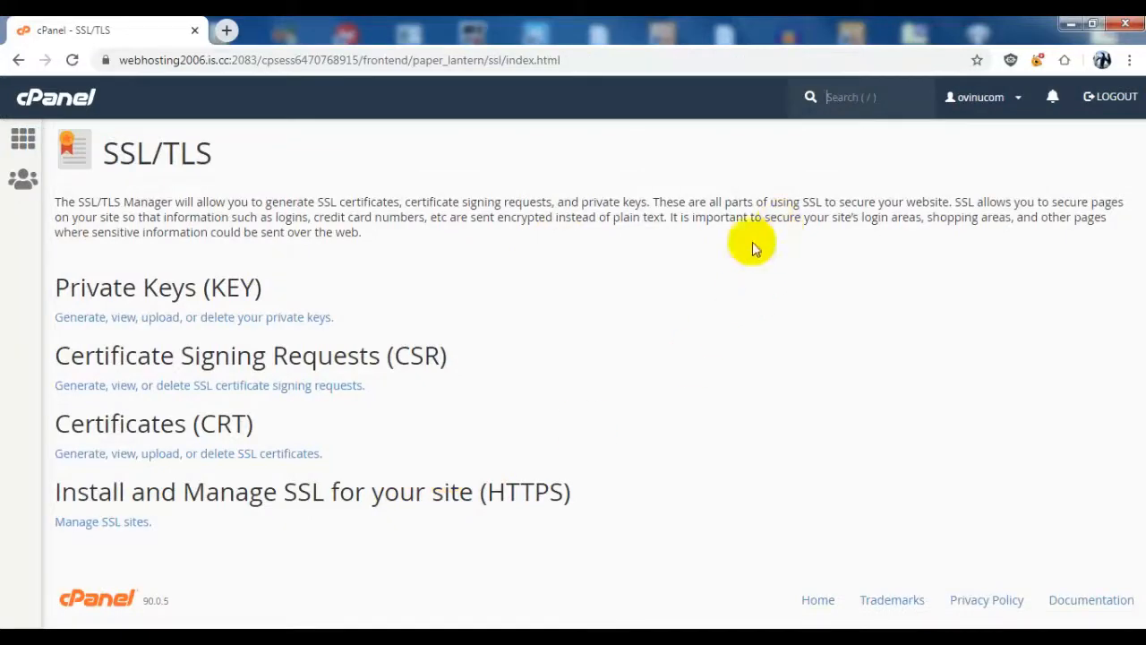
left_click(119, 526)
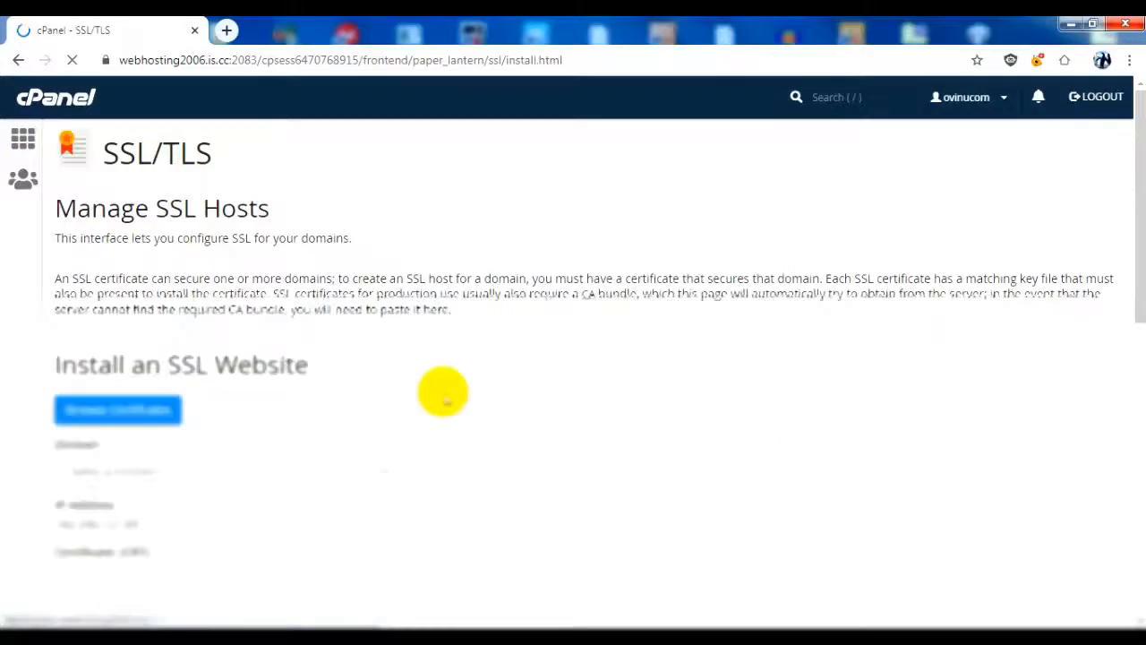
Step: Uninstall the SSL host inksfamily.ovinu.com from the installed SSL websites and confirm the deletion
scroll(486, 332, "down", 3)
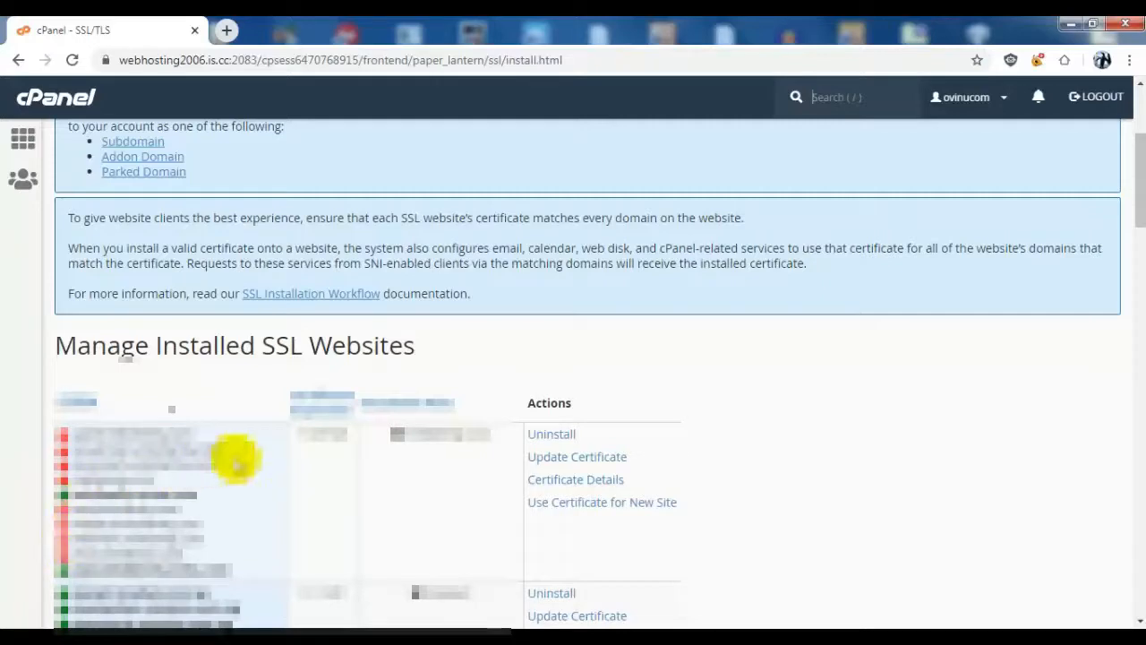
left_click(553, 434)
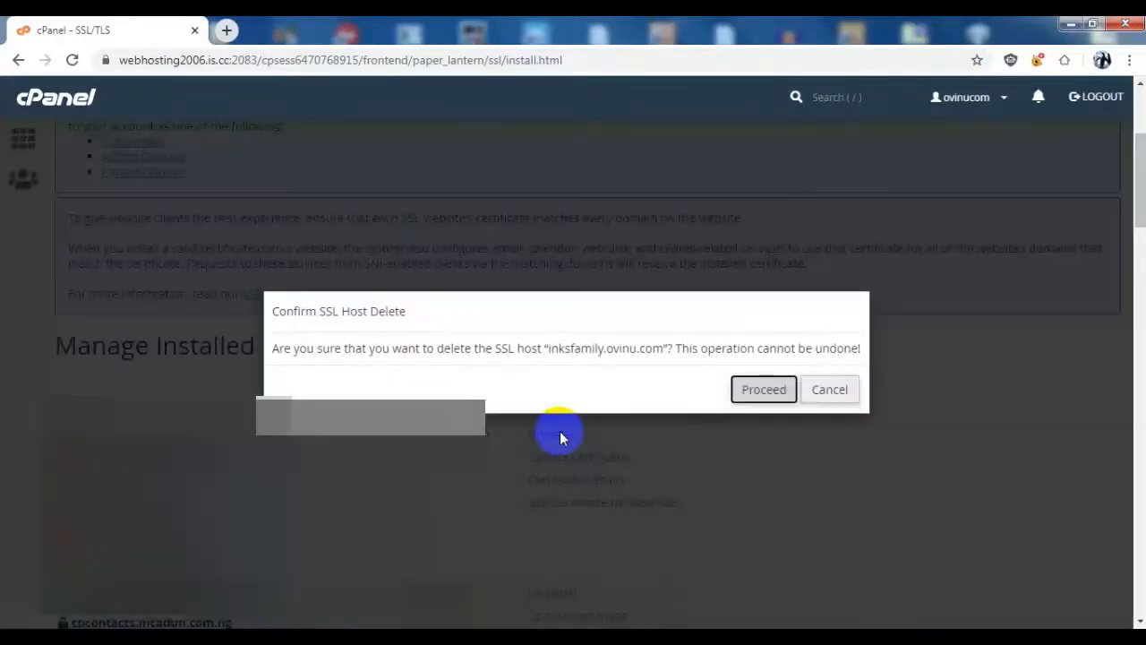
left_click(762, 390)
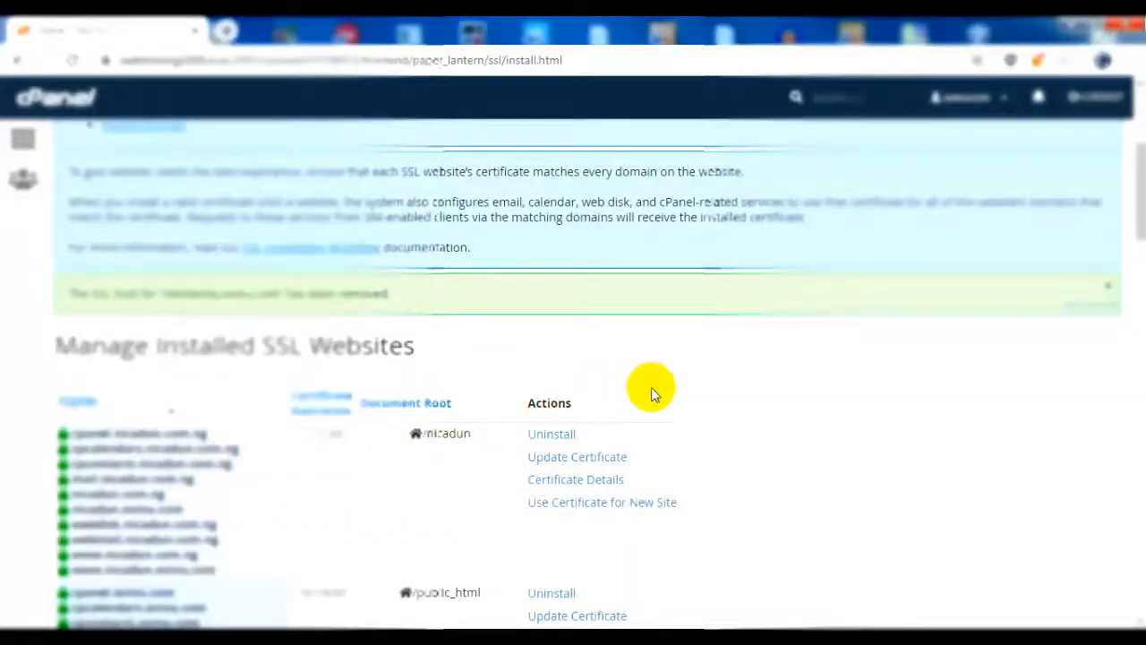
Step: Select the inksfamily.com domain for a new SSL website and autofill its certificate data by domain
scroll(438, 444, "down", 1)
scroll(437, 443, "down", 12)
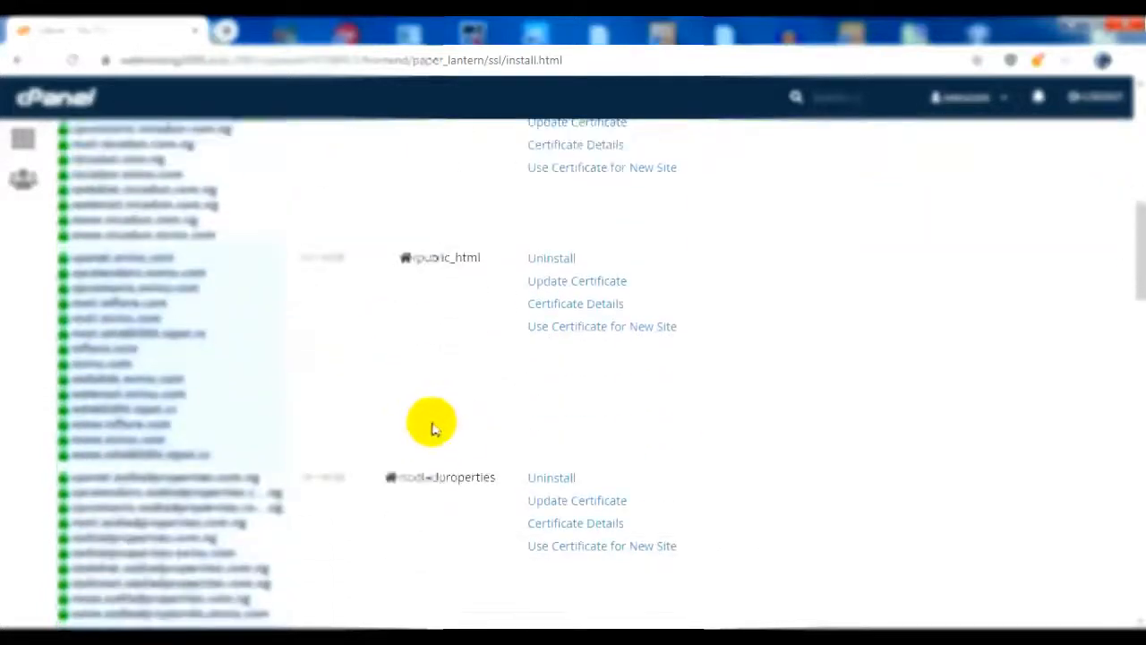
scroll(336, 324, "down", 10)
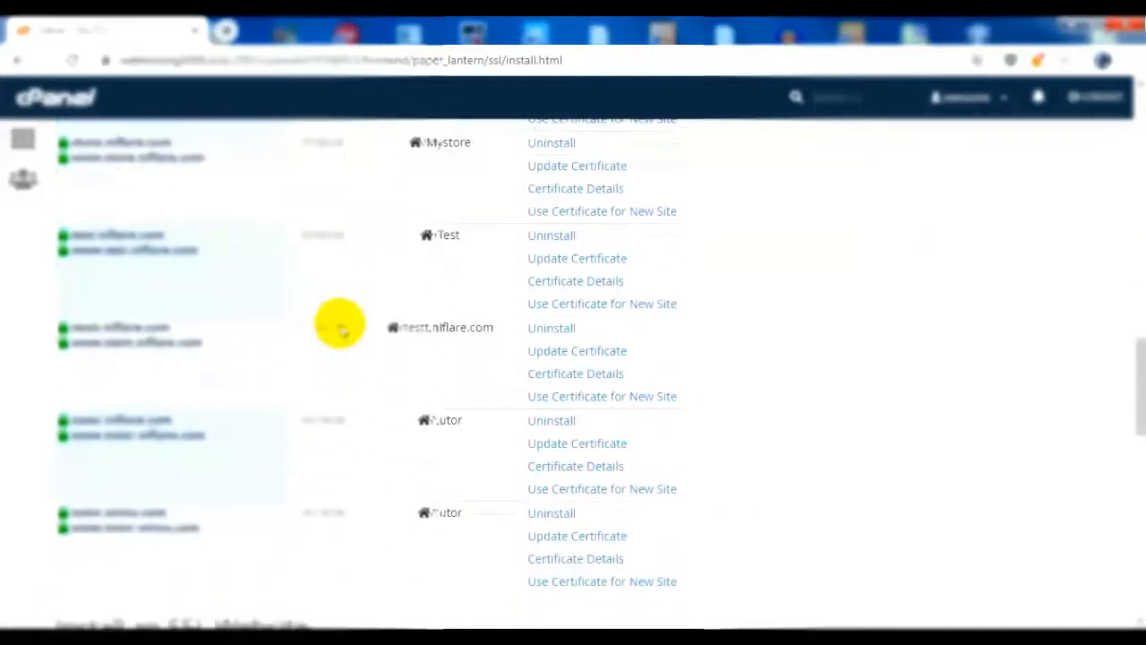
left_click(328, 212)
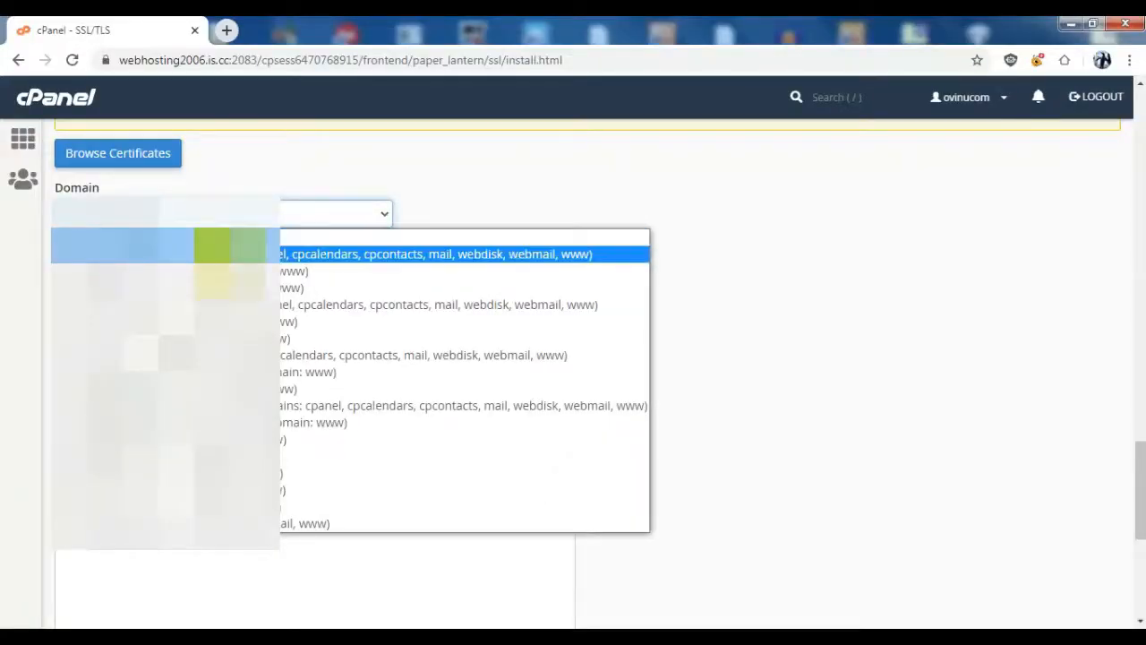
left_click(477, 254)
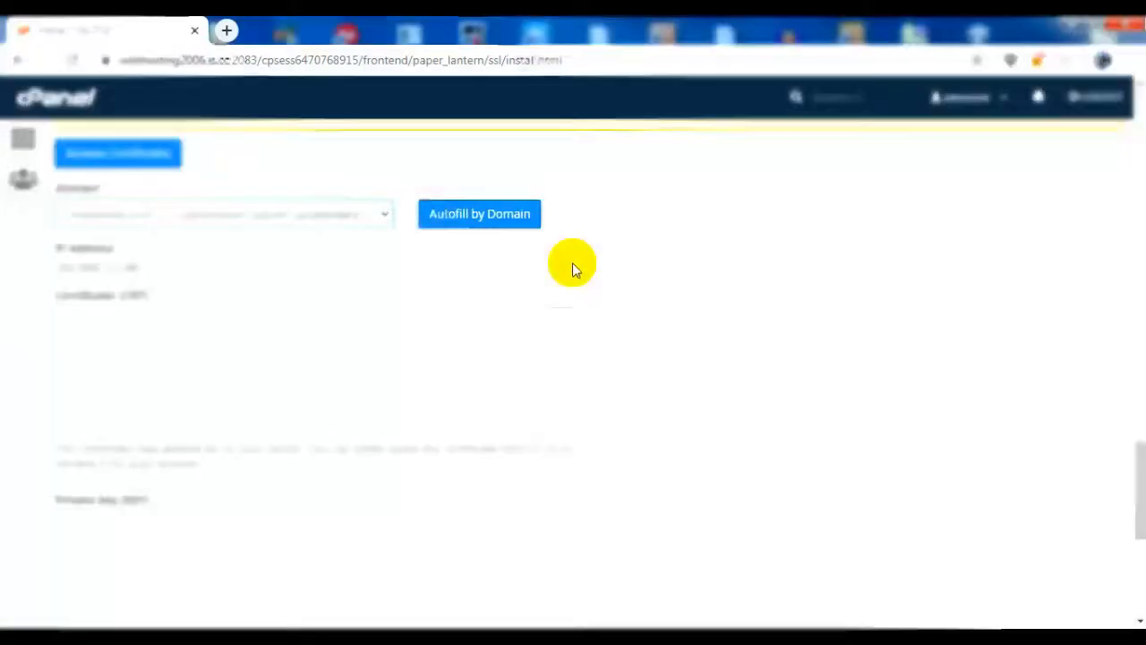
left_click(484, 222)
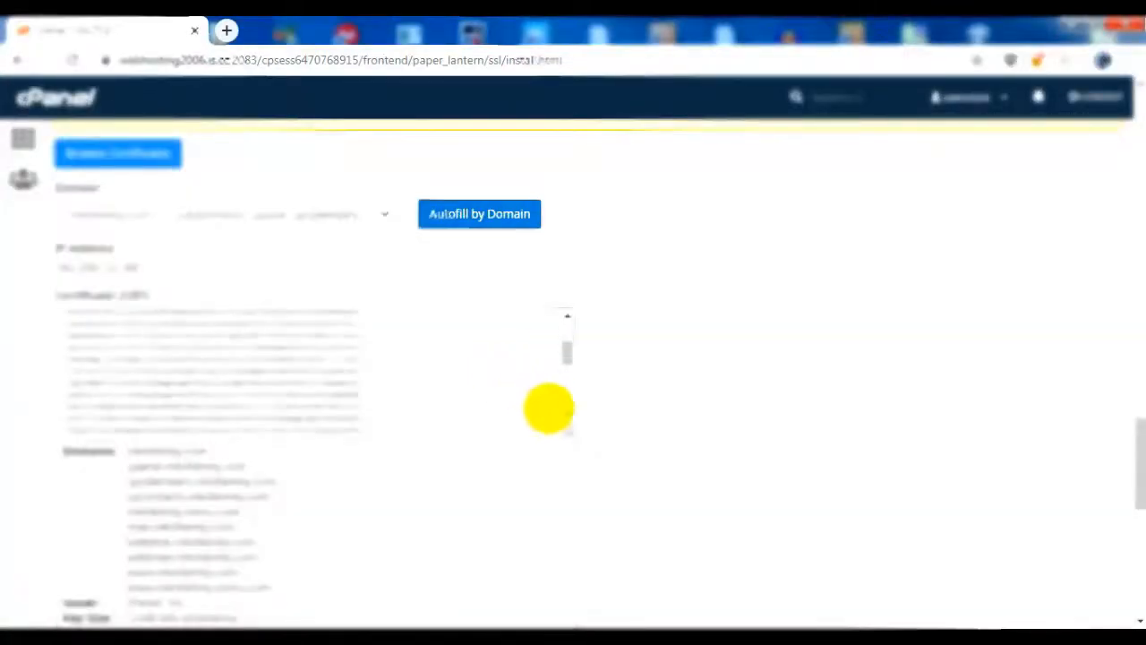
Step: Install the autofilled certificate for the selected domain and close the installation message
scroll(810, 496, "down", 10)
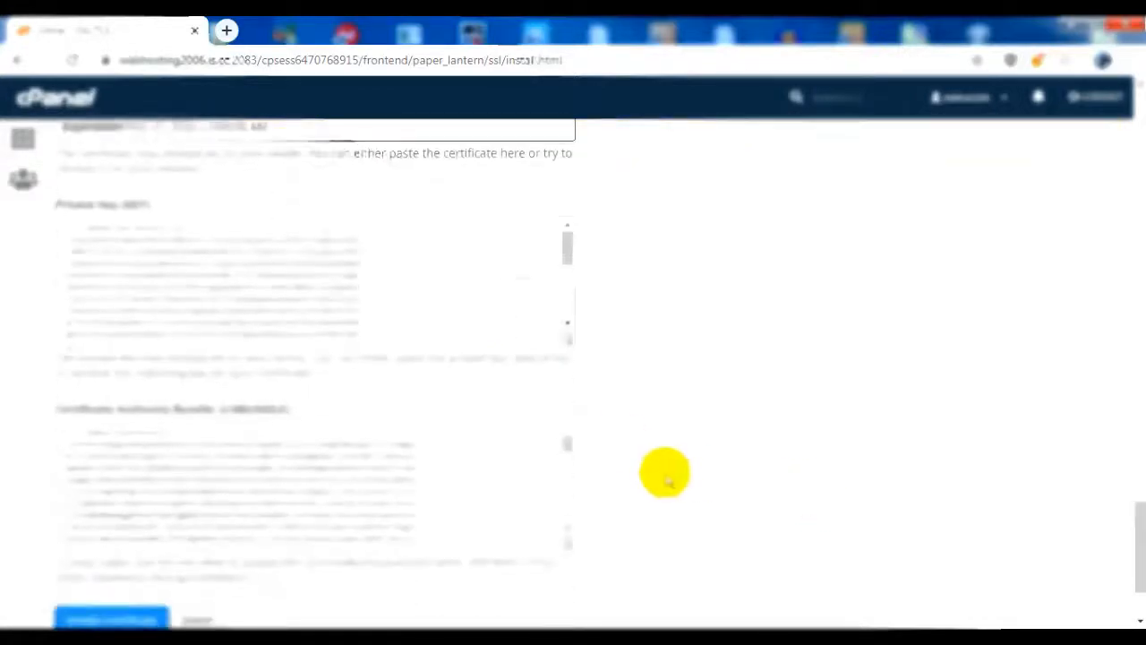
left_click(98, 491)
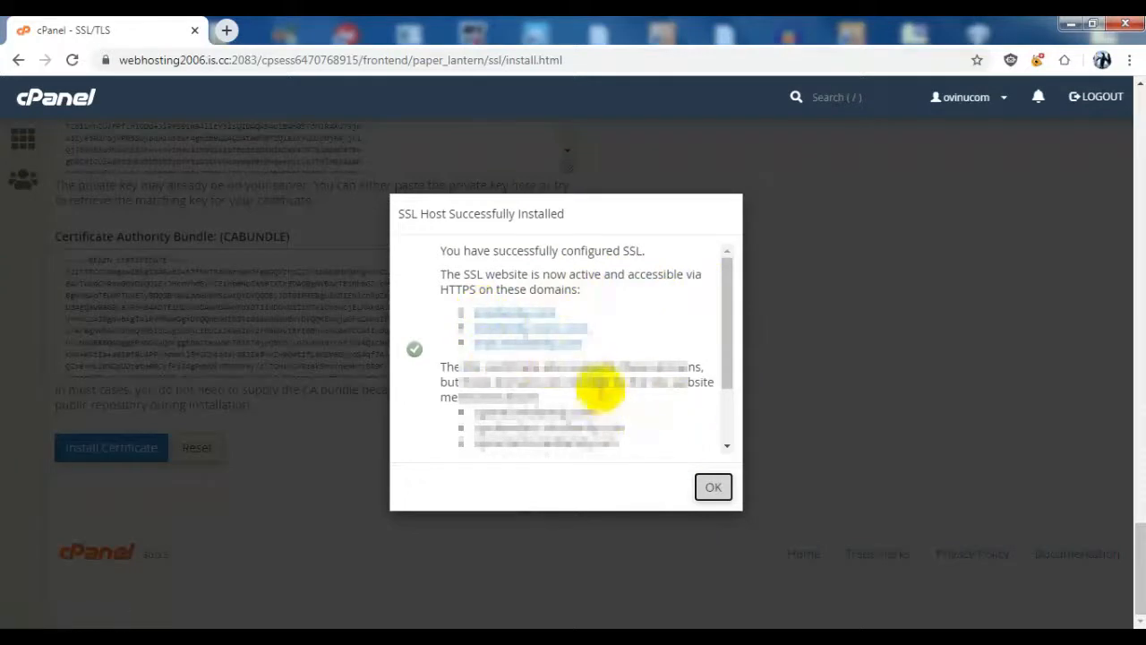
left_click(724, 498)
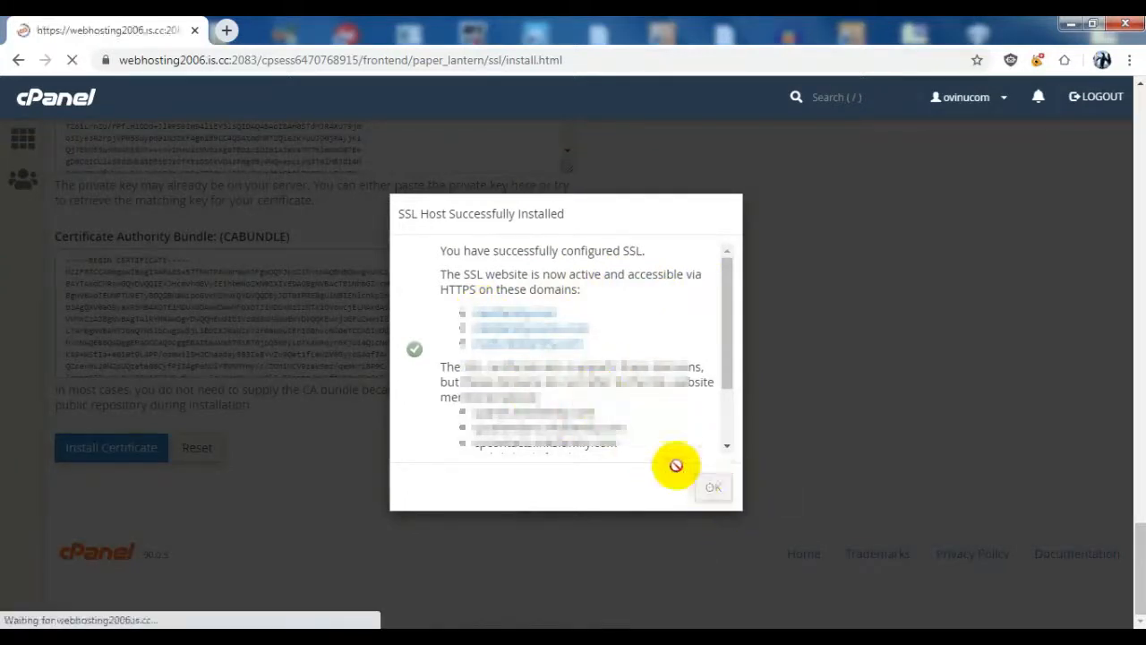
Step: Check the inksfamily.com entry among the installed SSL websites and return to the cPanel home page
scroll(461, 325, "down", 15)
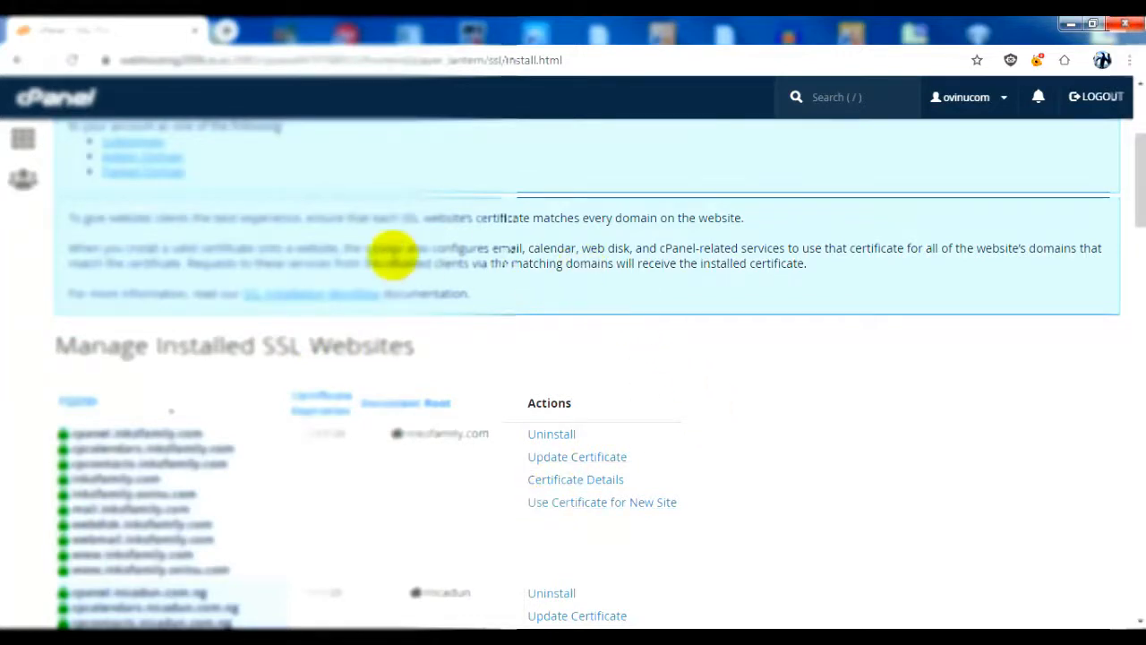
scroll(591, 357, "up", 3)
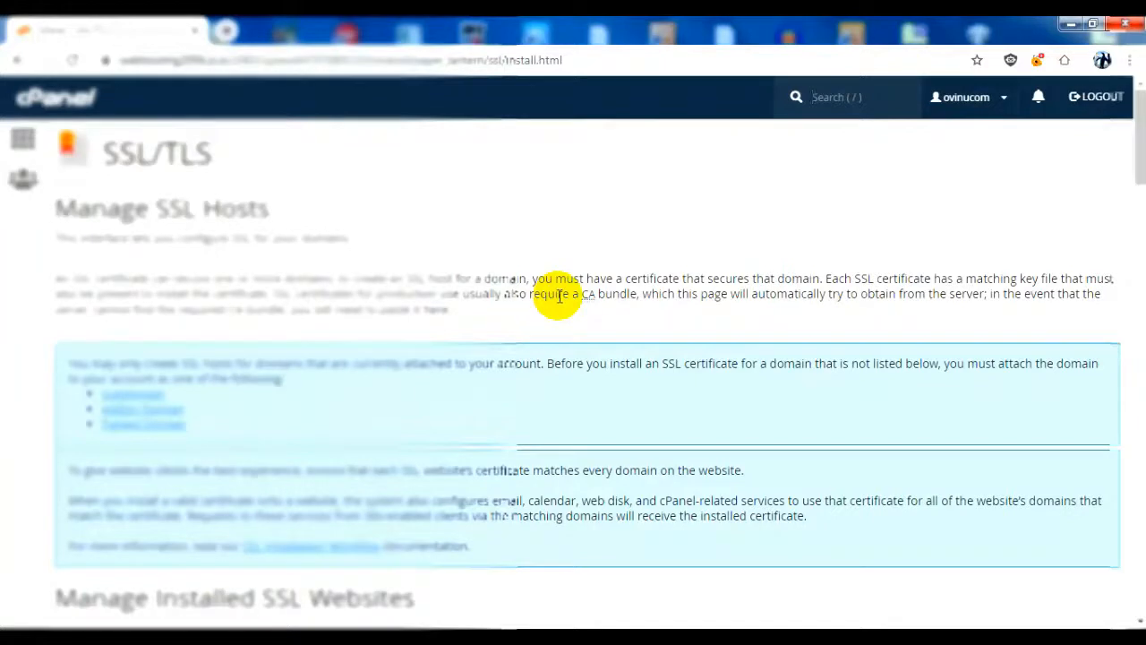
left_click(78, 107)
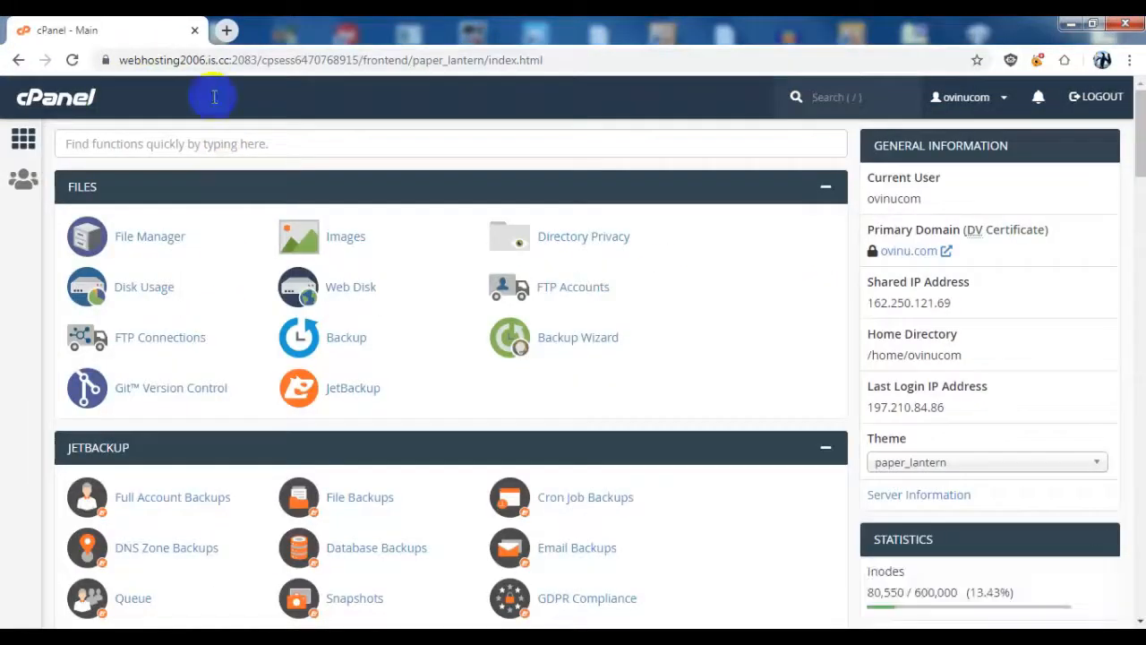
Step: Open cloudflare.com in a new browser tab and log in with the saved account credentials
left_click(226, 32)
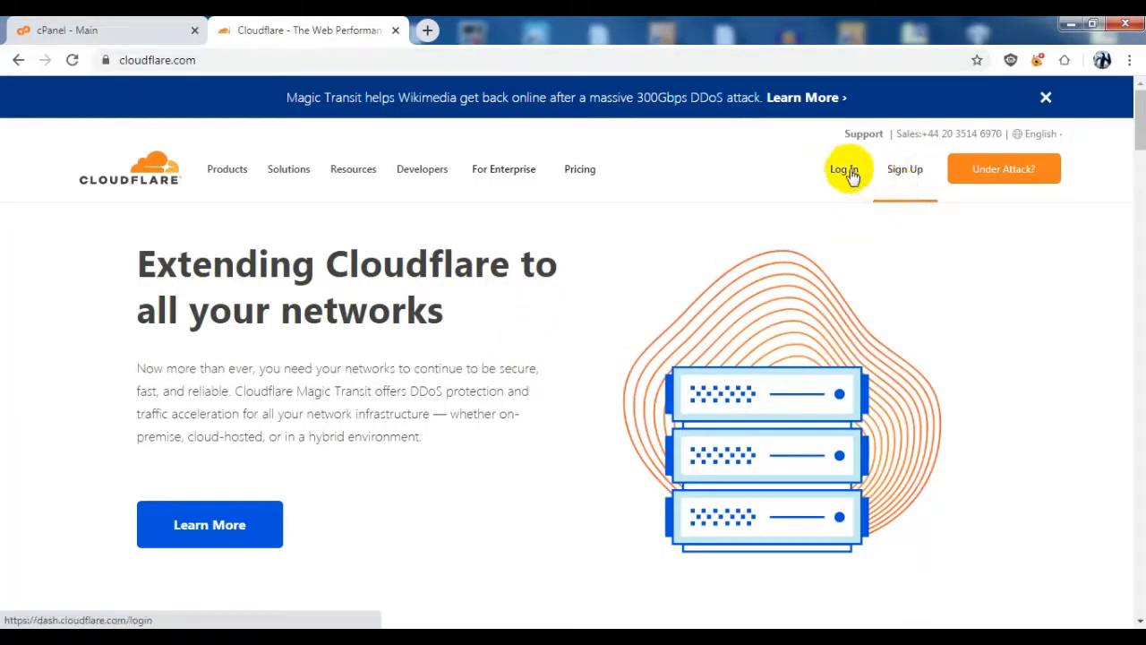
left_click(846, 171)
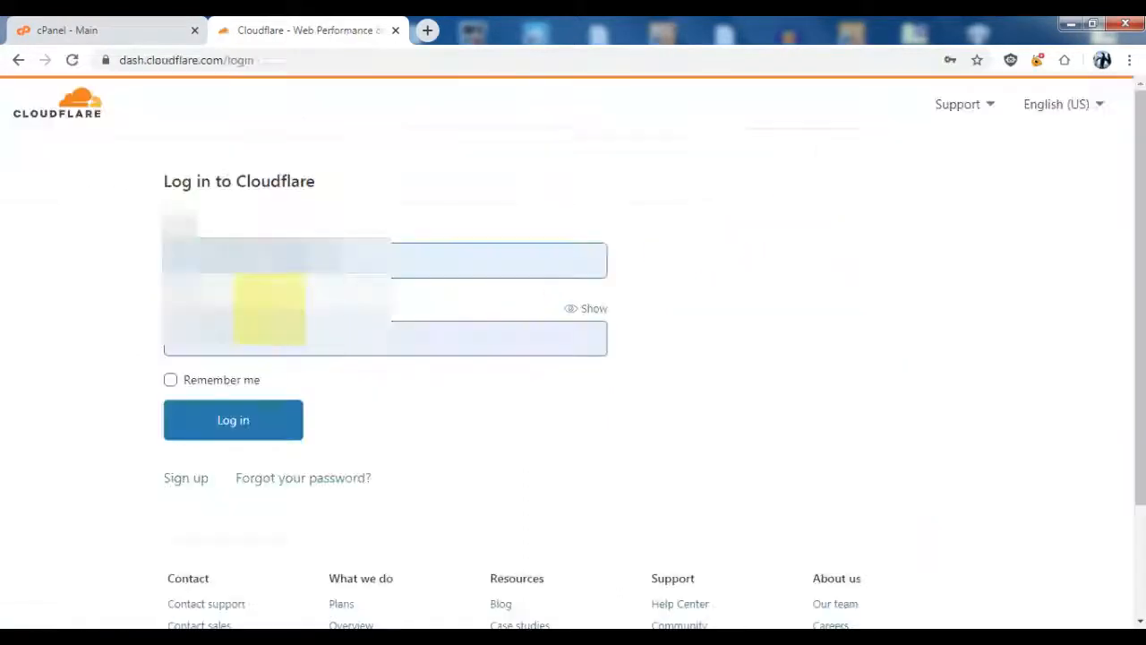
left_click(257, 418)
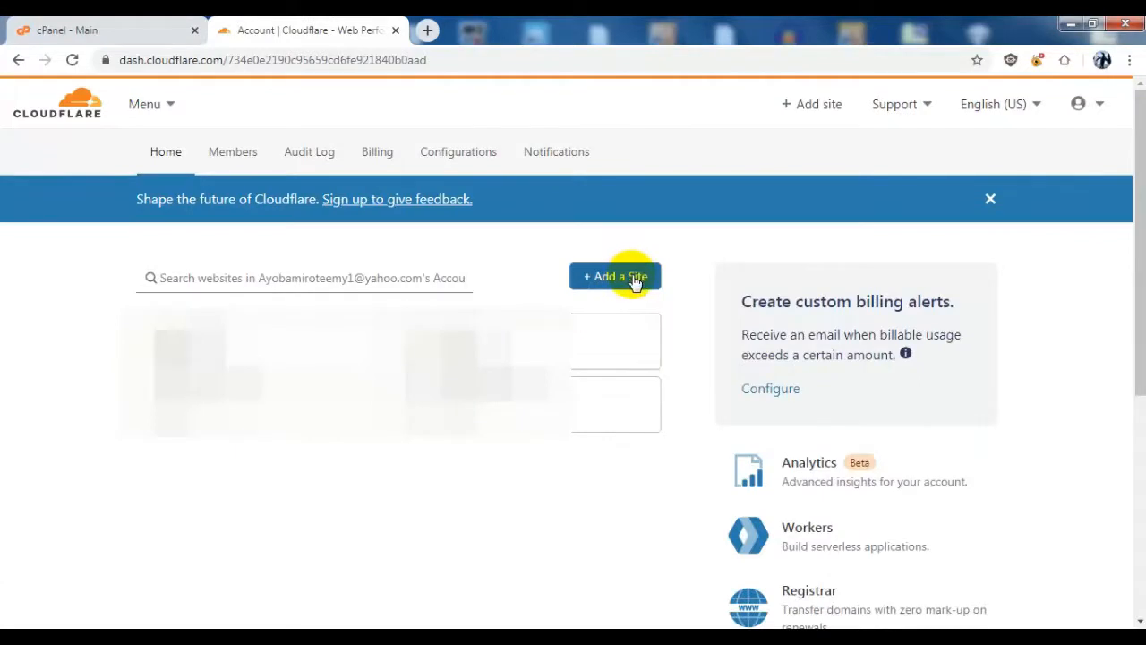
Step: Add the site ovinu.com to the Cloudflare account
left_click(636, 280)
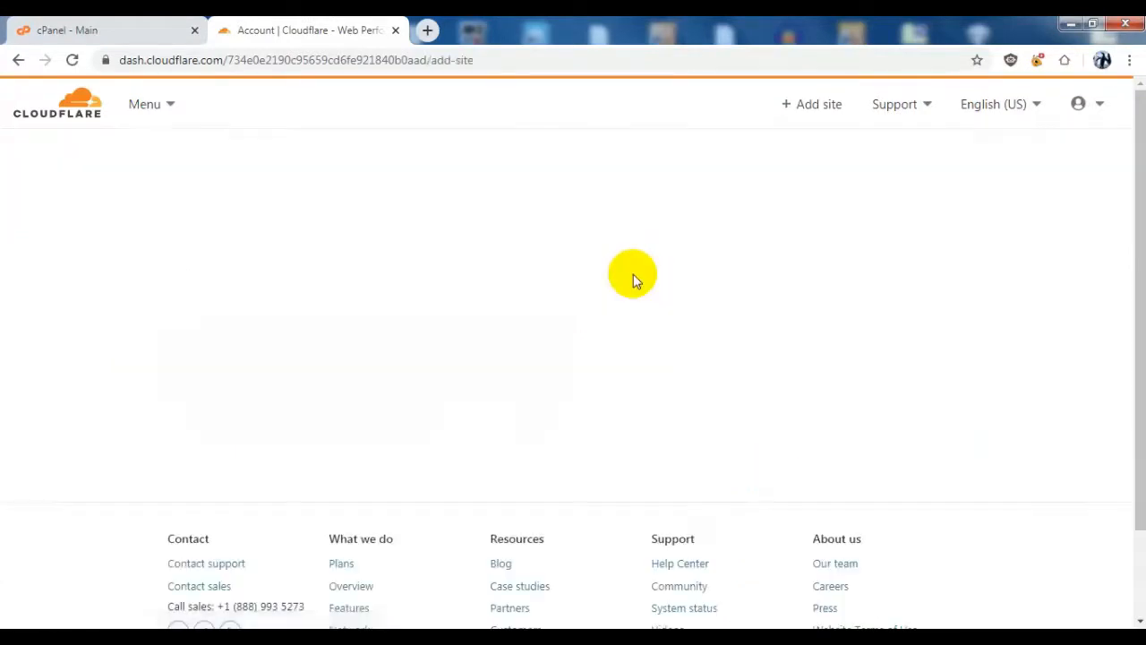
left_click(373, 299)
left_click(331, 301)
type("ovinu.com")
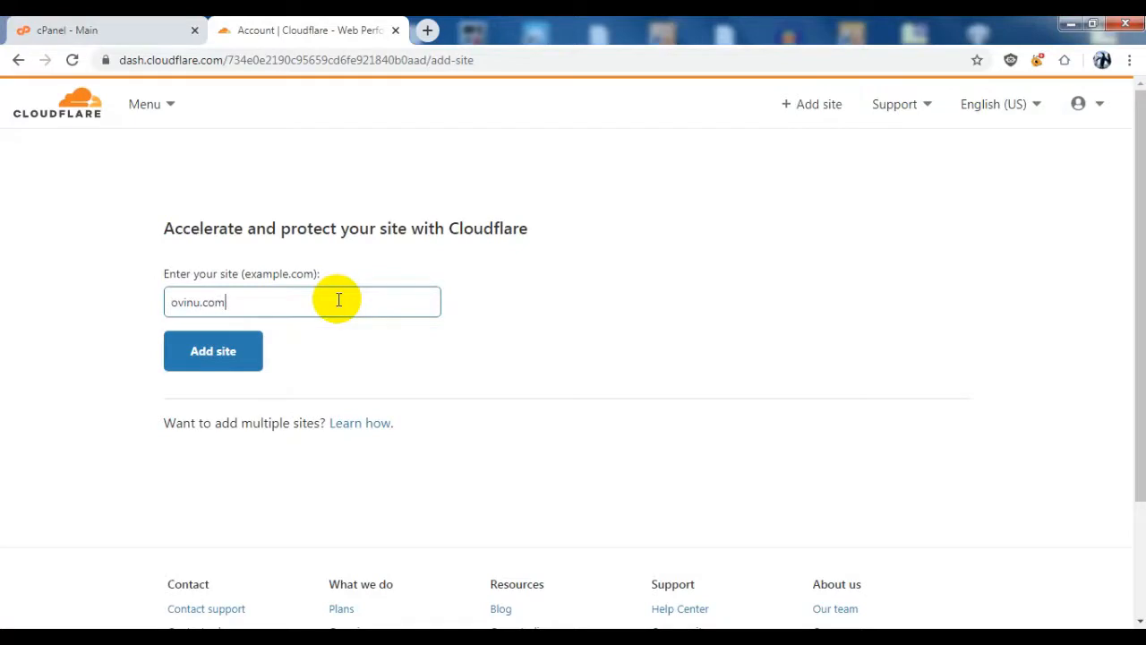
left_click(258, 341)
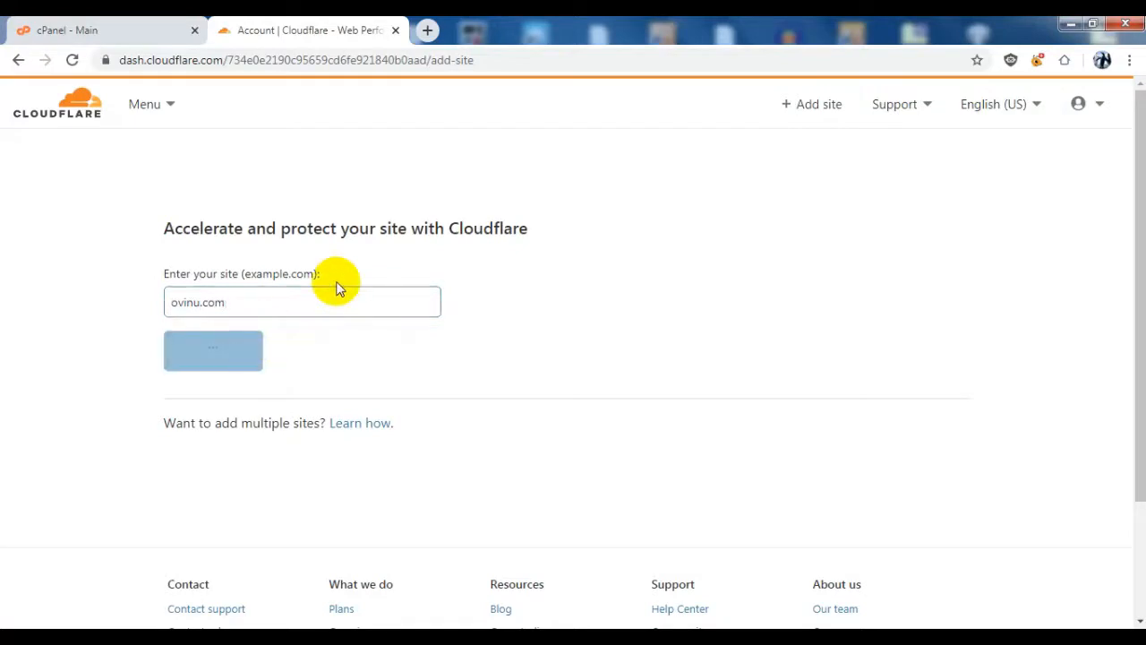
Step: Choose the Free $0 / month plan for ovinu.com and confirm it
scroll(268, 358, "down", 2)
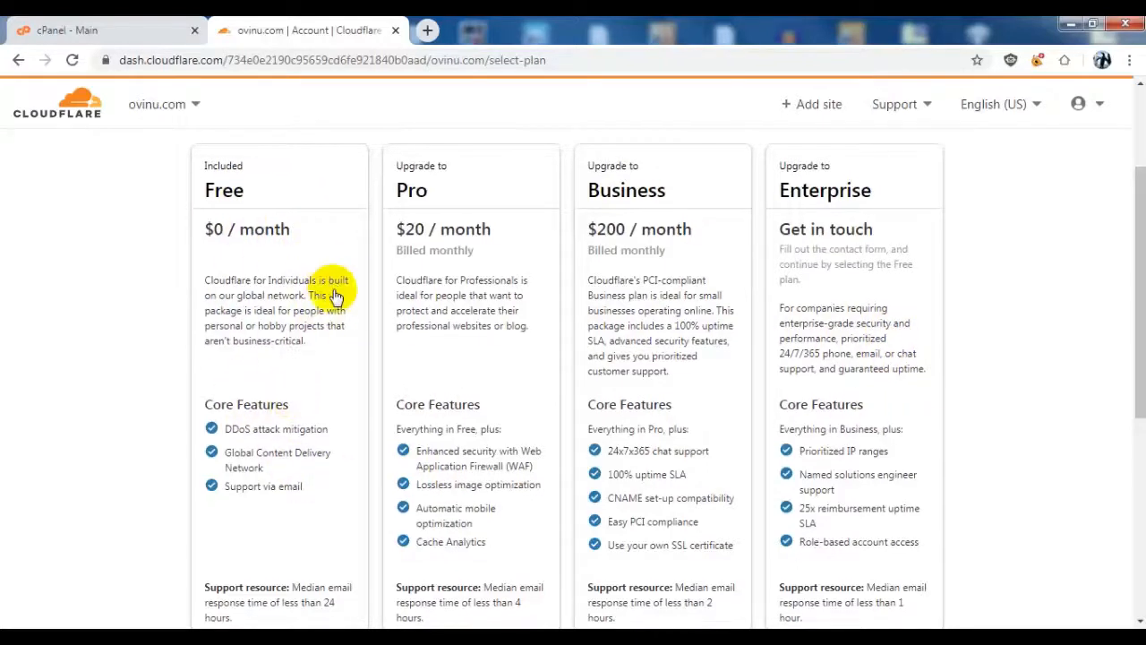
scroll(331, 300, "down", 4)
left_click(300, 275)
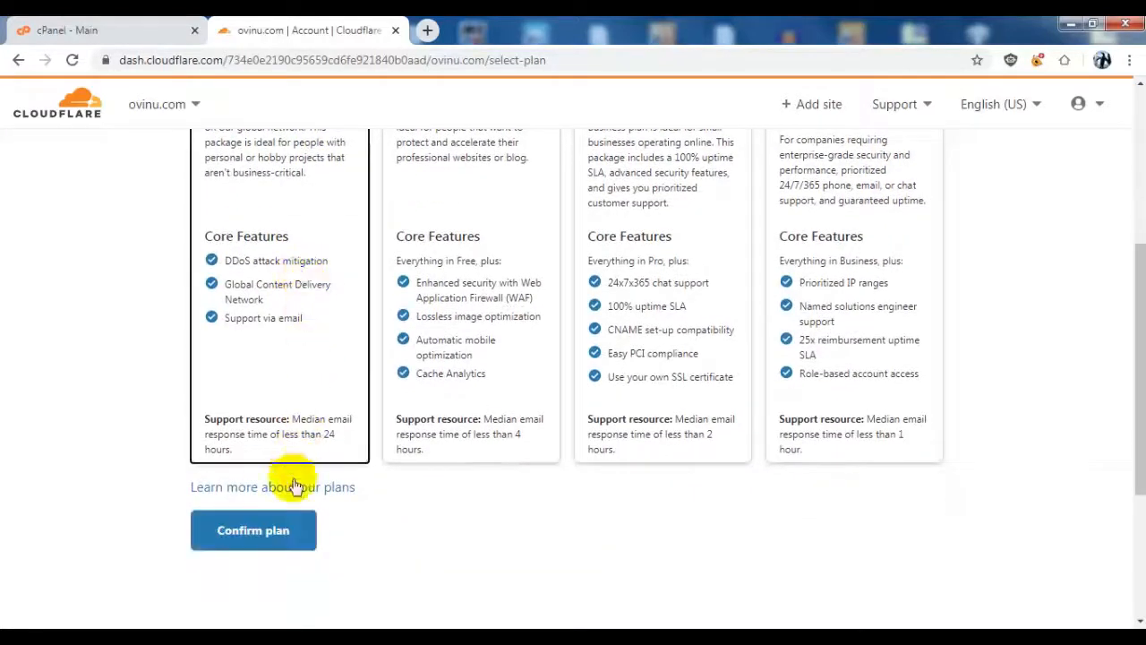
left_click(284, 533)
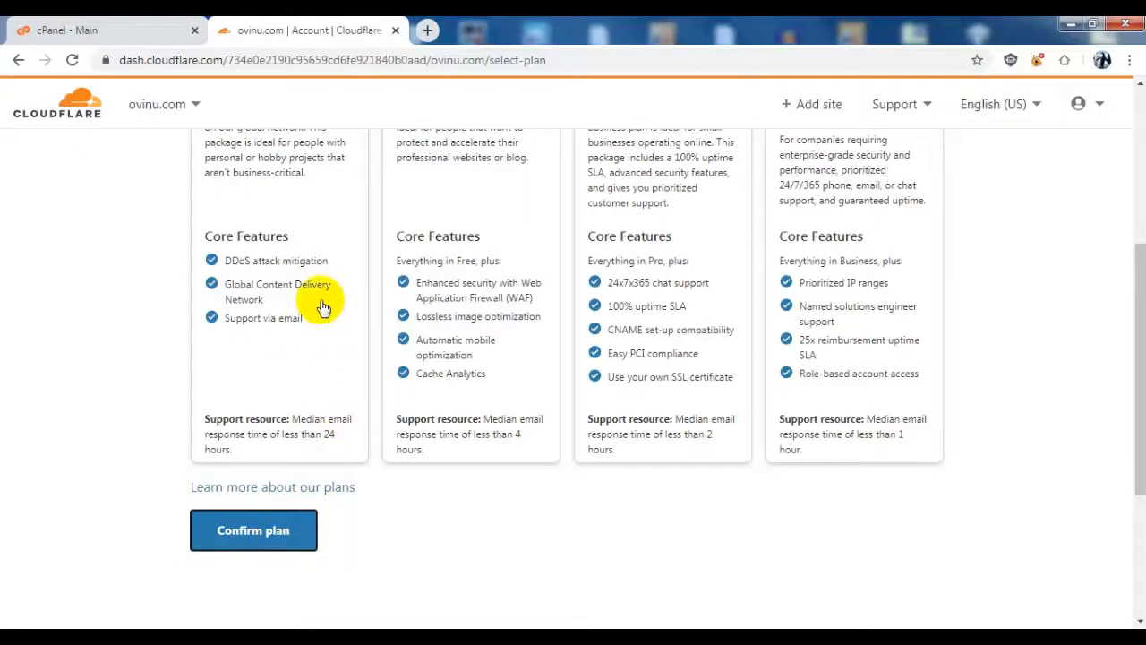
scroll(322, 305, "up", 1)
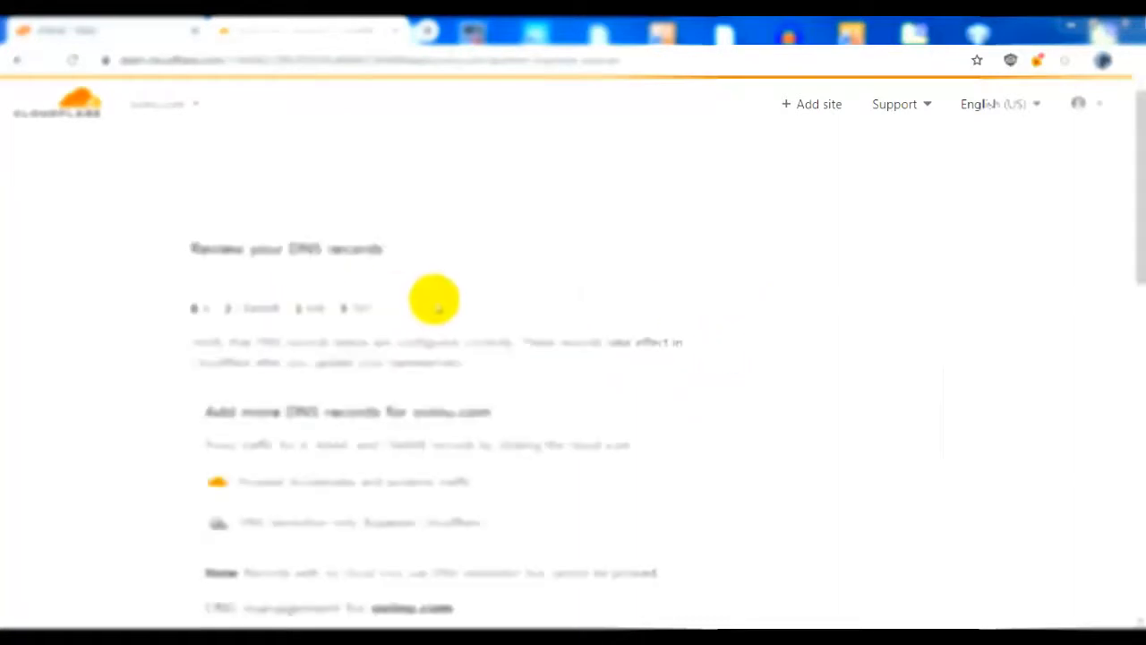
Step: Review the DNS records for ovinu.com and continue to the nameserver directions
scroll(583, 417, "down", 4)
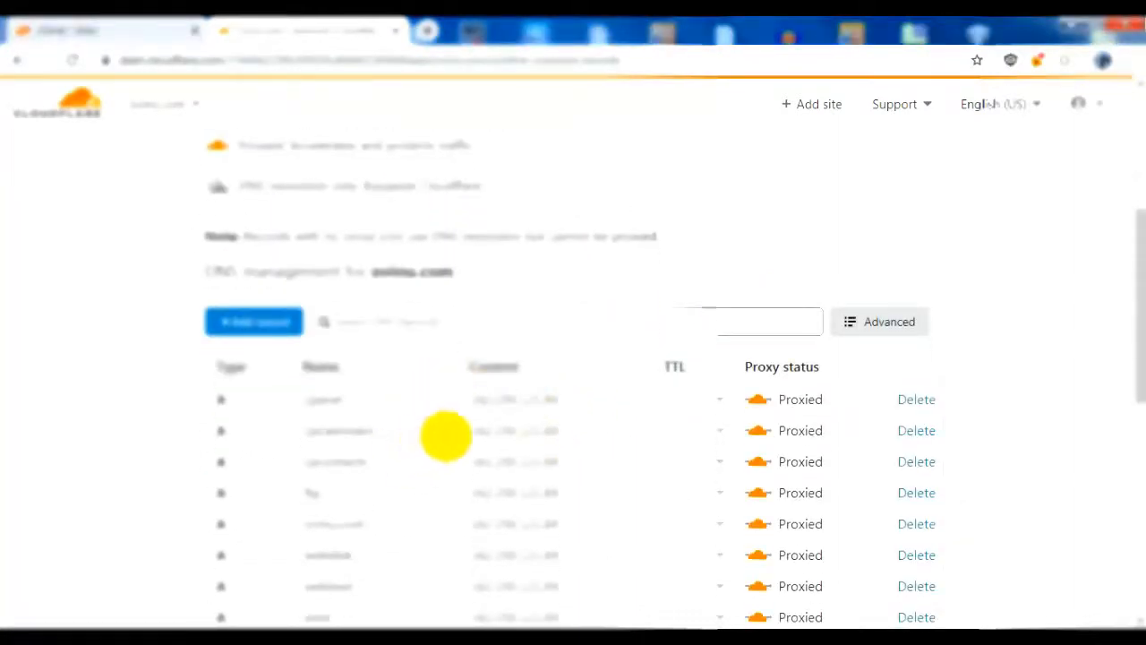
scroll(402, 510, "down", 5)
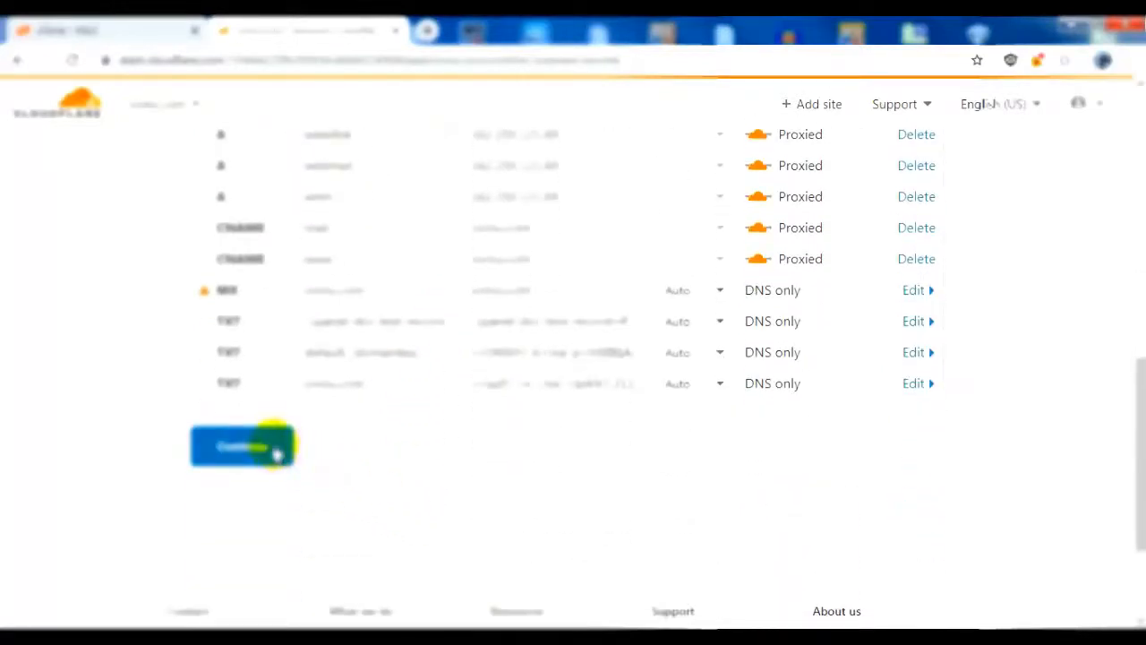
left_click(276, 455)
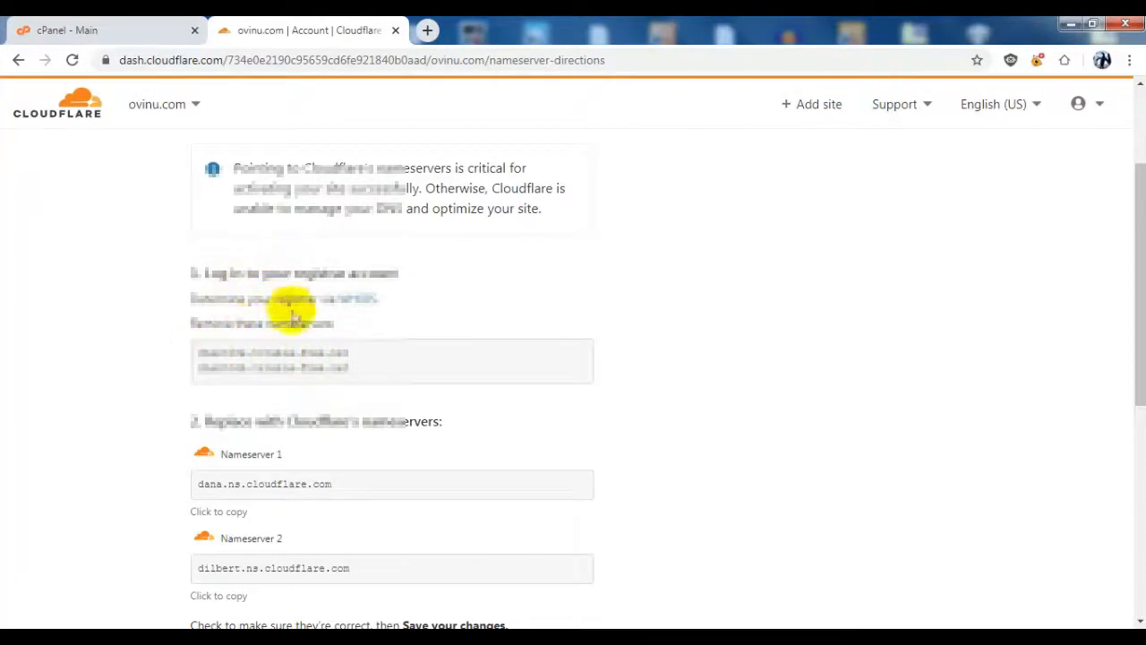
Step: Examine the two Cloudflare nameservers that must replace the registrar's current ones, highlighting them in the directions
scroll(338, 330, "down", 2)
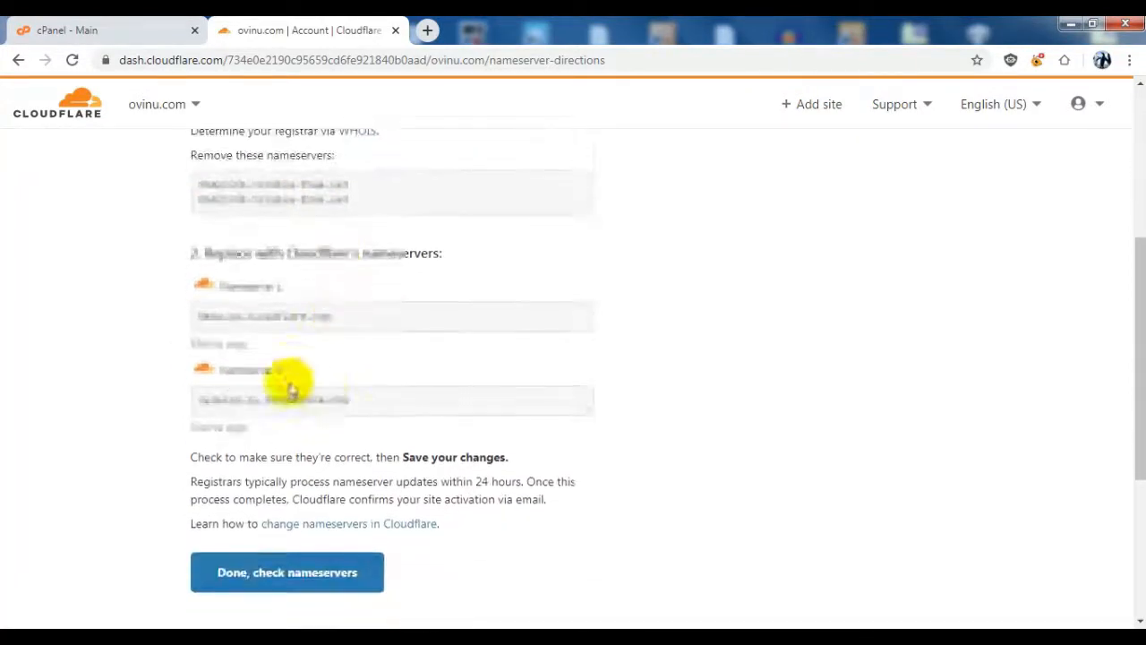
left_click_drag(336, 317, 215, 315)
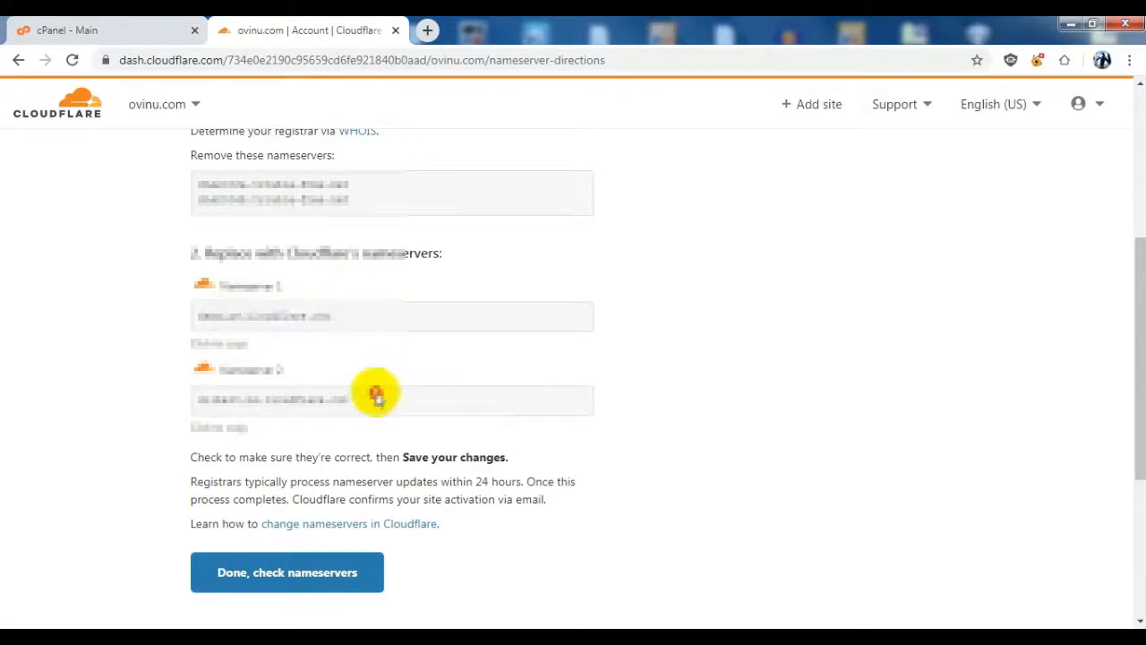
left_click_drag(376, 397, 192, 379)
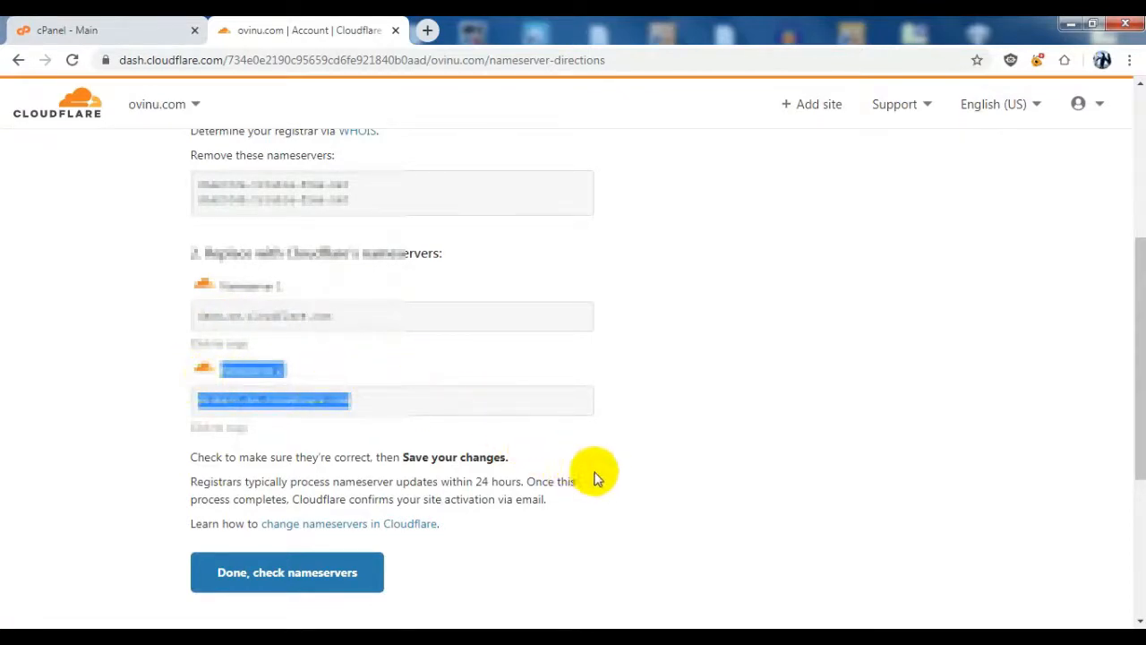
left_click(633, 465)
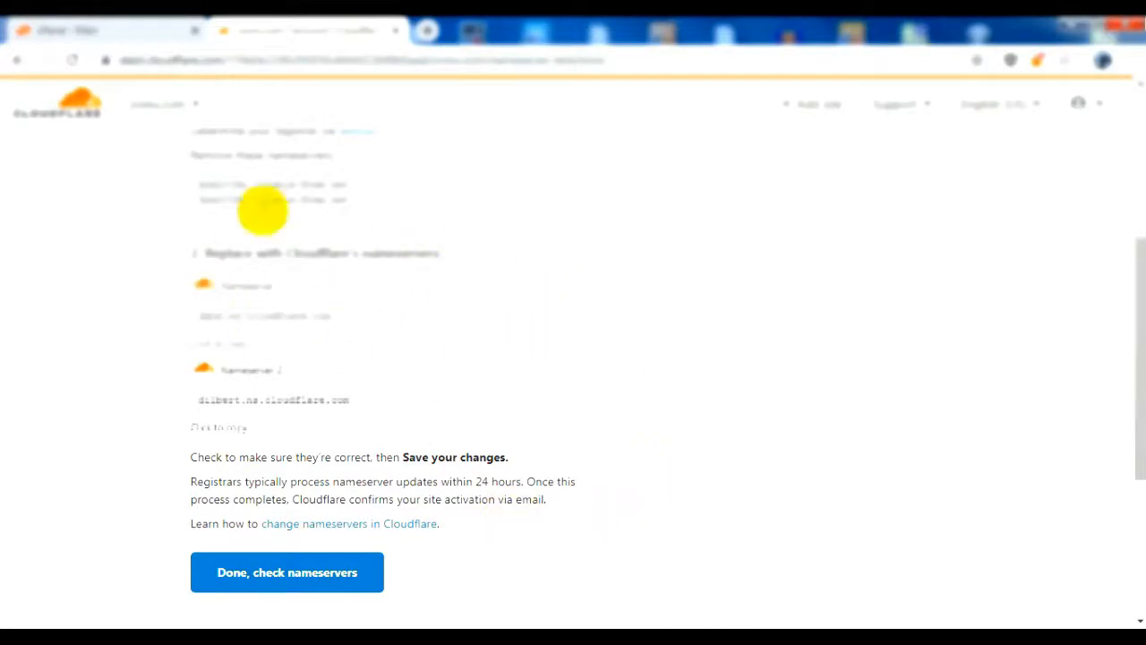
Step: Open the SSL/TLS settings for craigslist.tech and set the encryption mode to Full
scroll(569, 324, "up", 1)
scroll(568, 319, "up", 4)
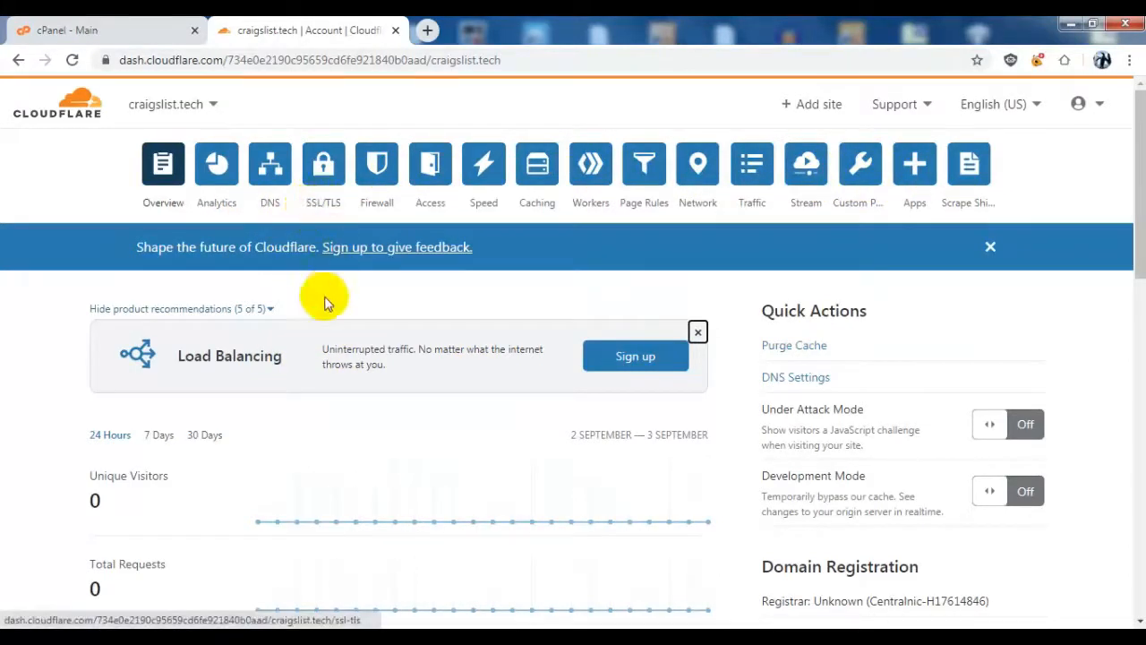
left_click(320, 206)
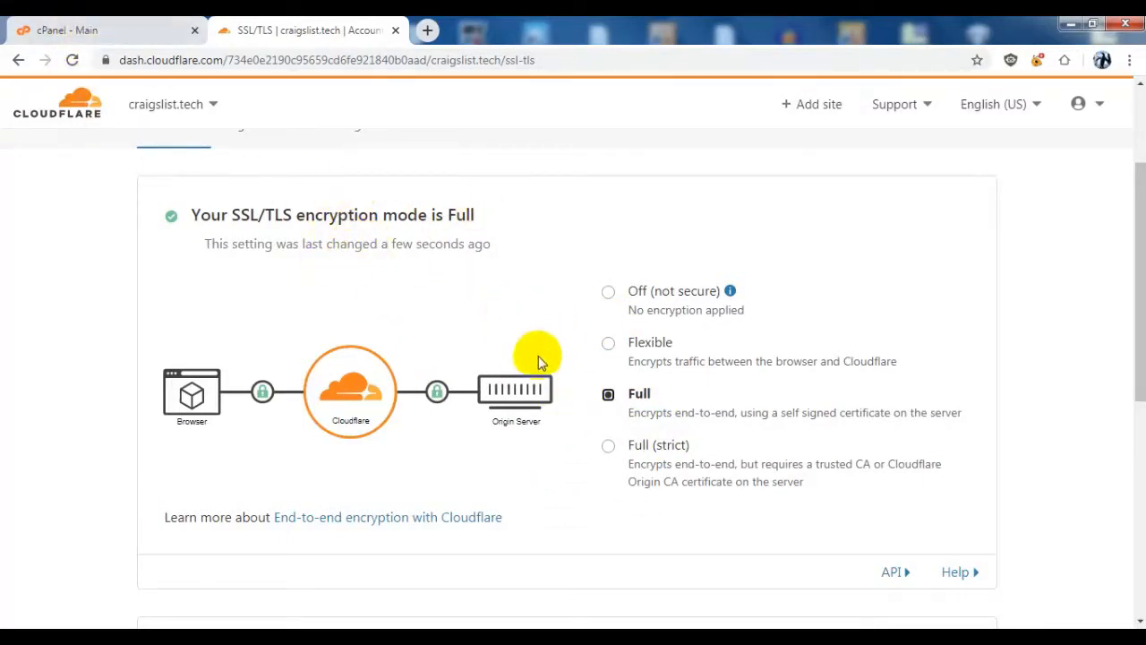
Step: Switch to cPanel, open its Cloudflare software page and select the domain ovinu.com to show its overview
left_click(103, 28)
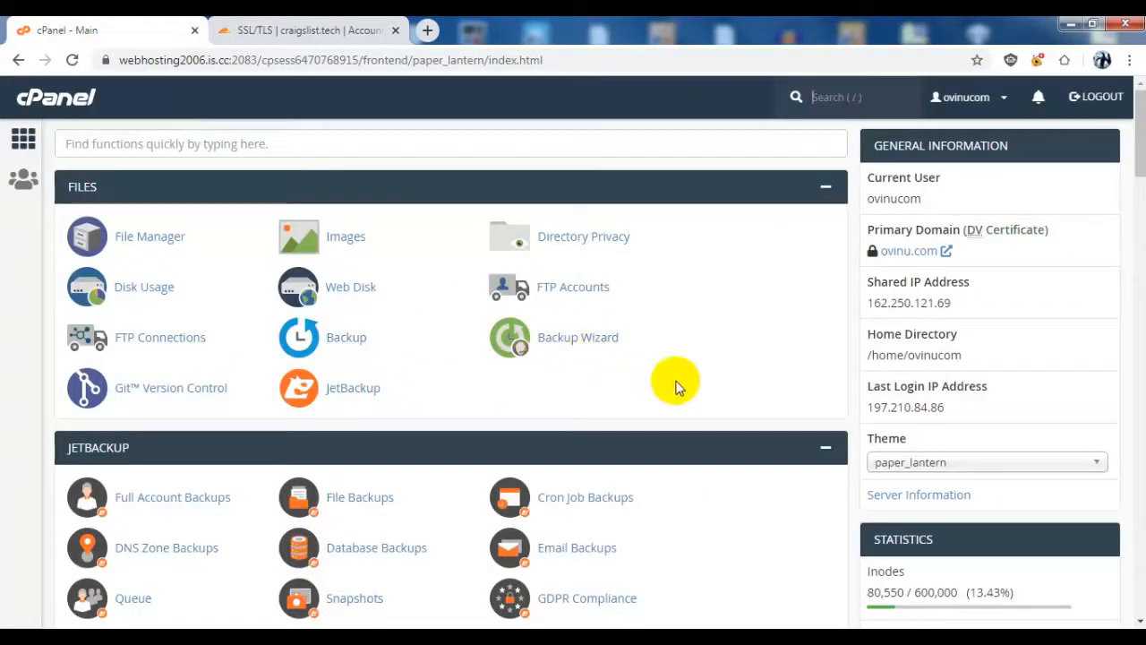
scroll(683, 400, "down", 15)
left_click(142, 327)
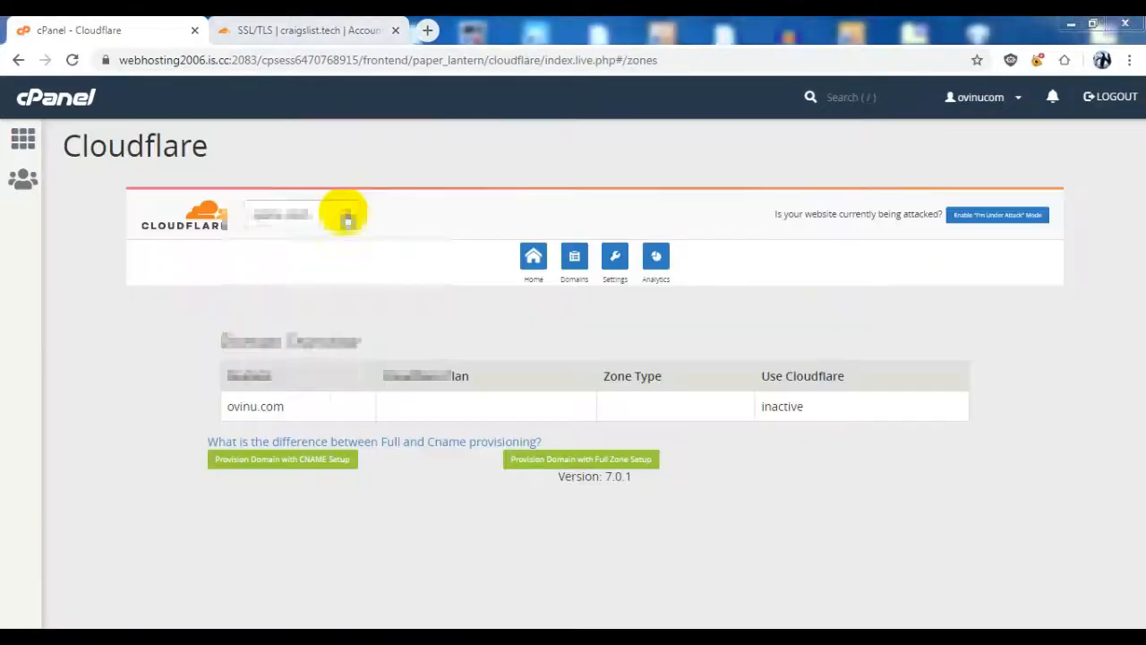
left_click(344, 215)
left_click(311, 242)
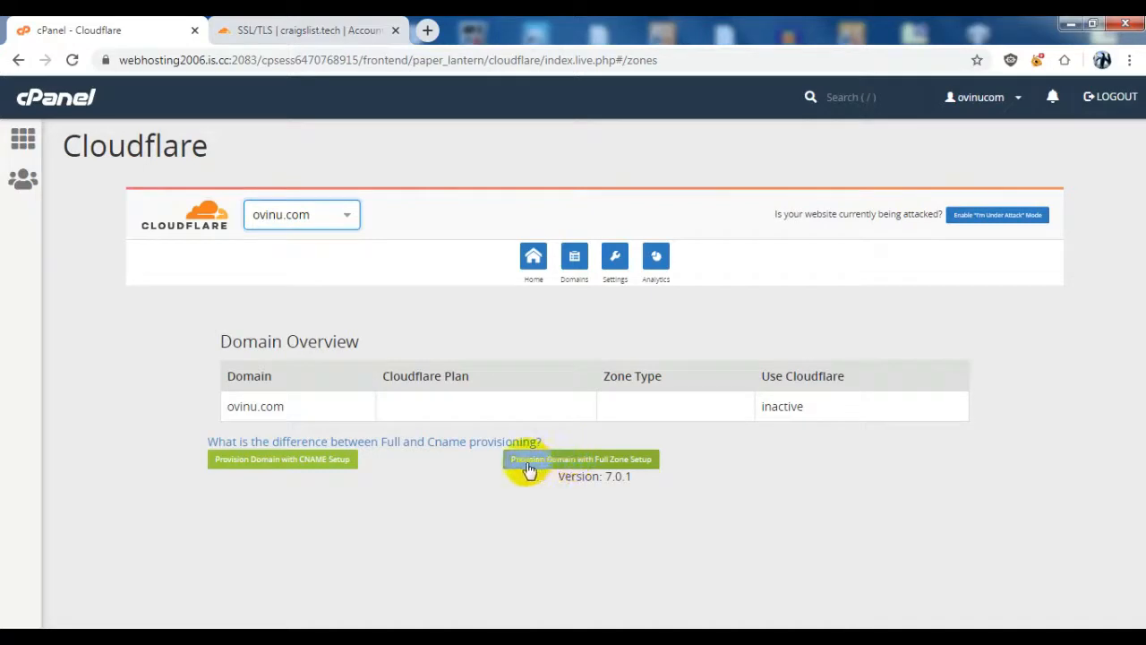
left_click(563, 505)
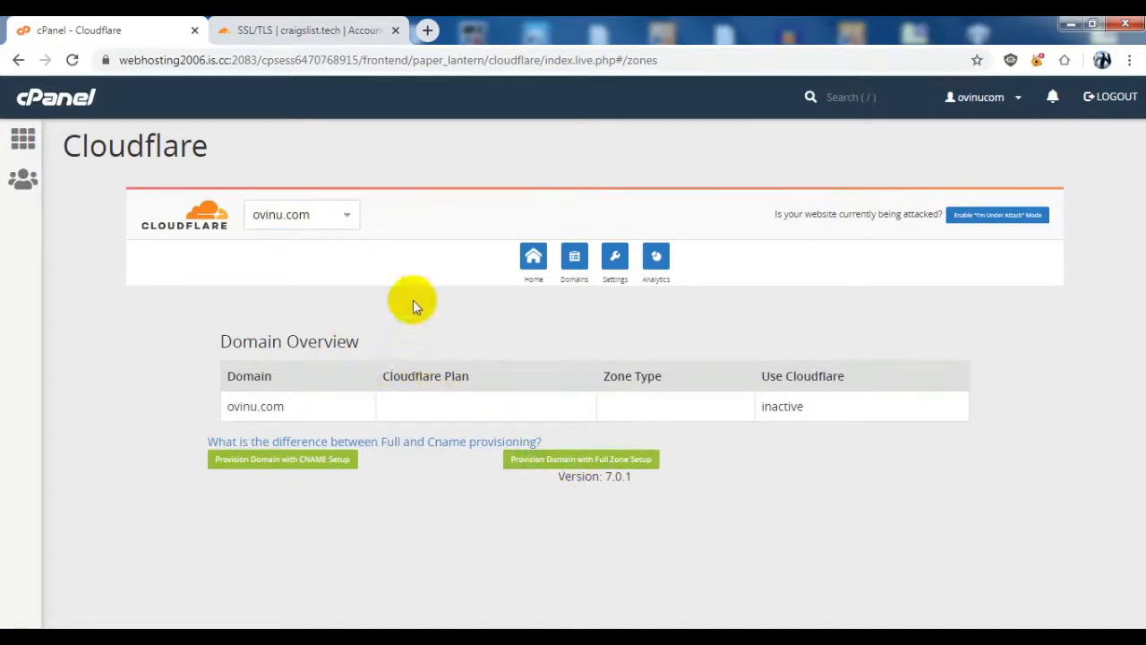